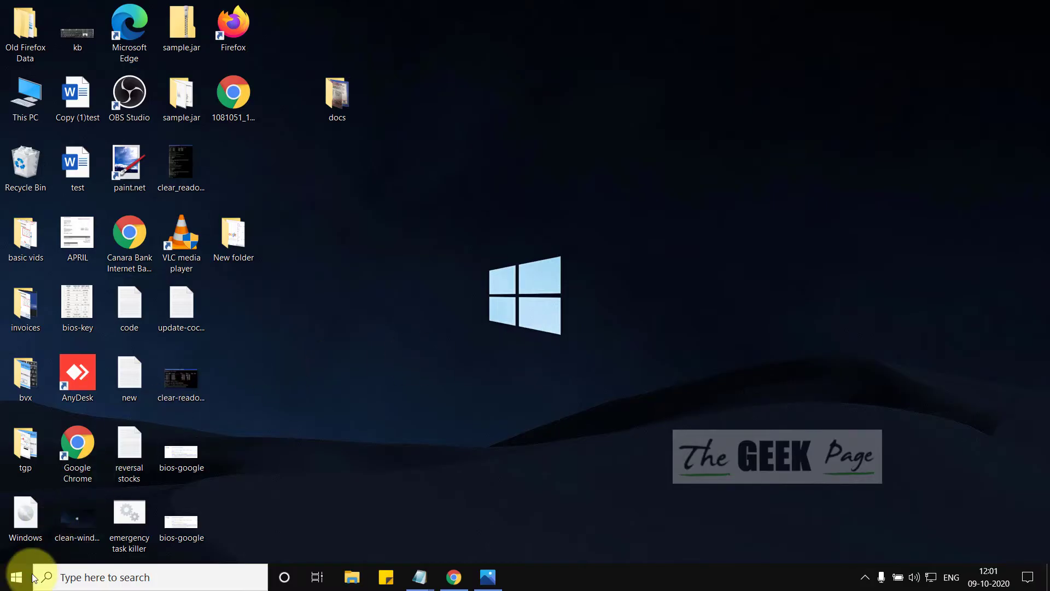
- Turn 'Use a proxy server' off under Network & Internet > Proxy, then close Settings
{"action": "left_click", "coordinate": [15, 576]}
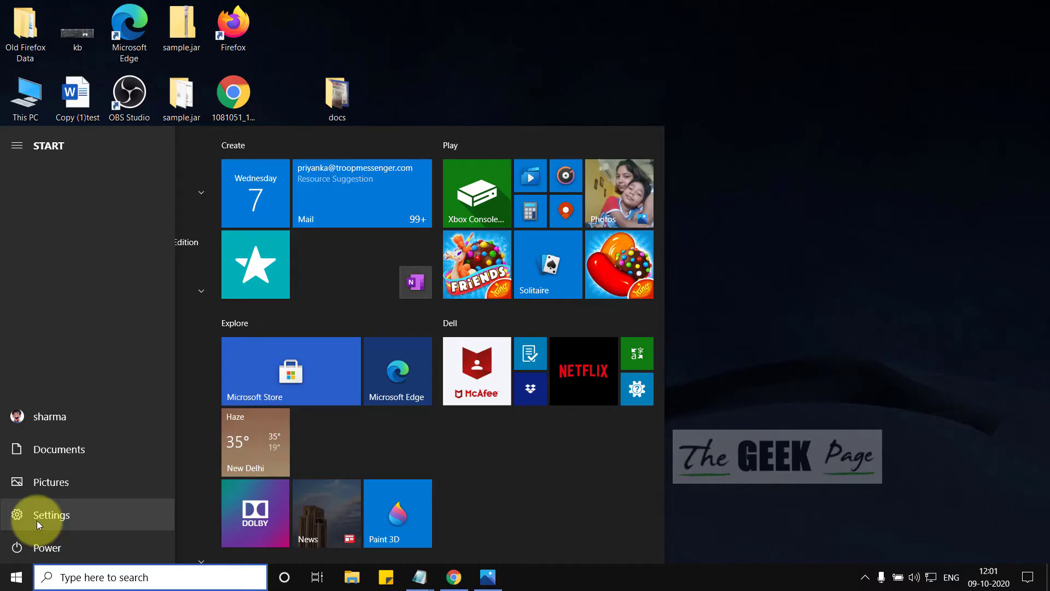
{"action": "left_click", "coordinate": [37, 517]}
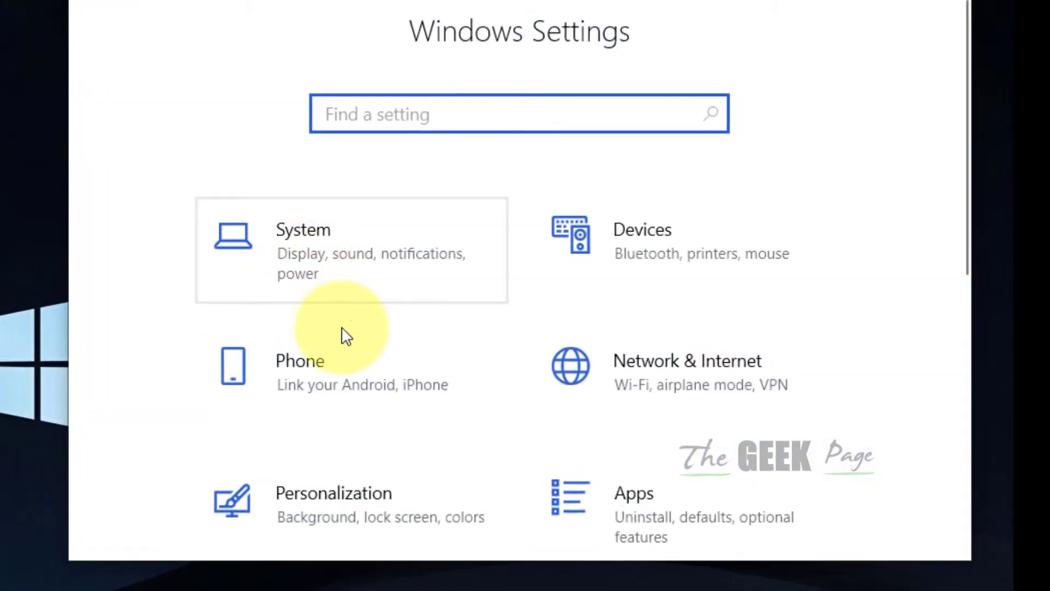
{"action": "left_click", "coordinate": [715, 378]}
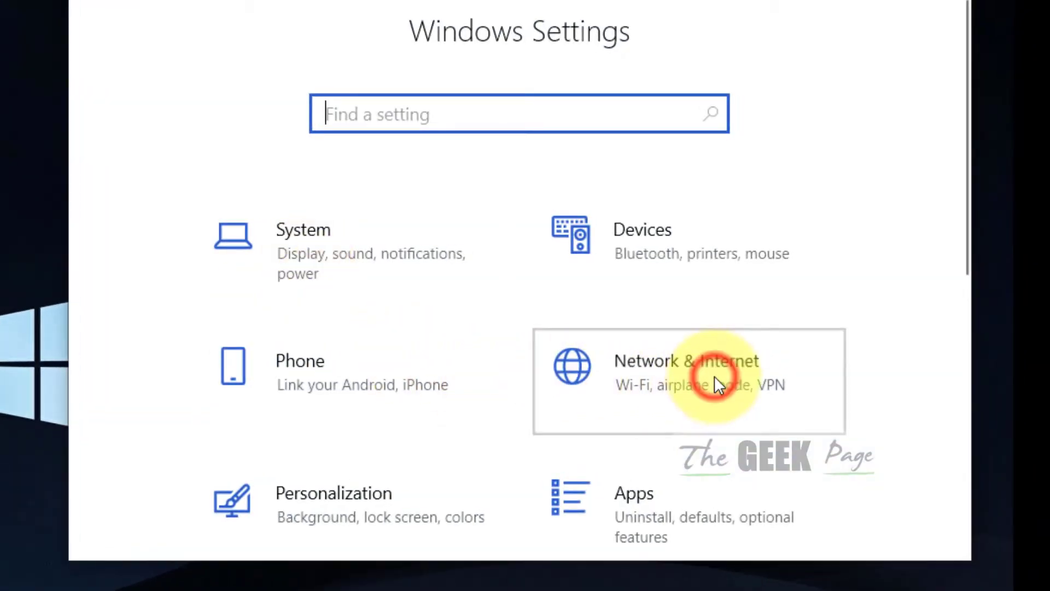
{"action": "scroll", "coordinate": [288, 279], "scroll_direction": "down", "scroll_amount": 2}
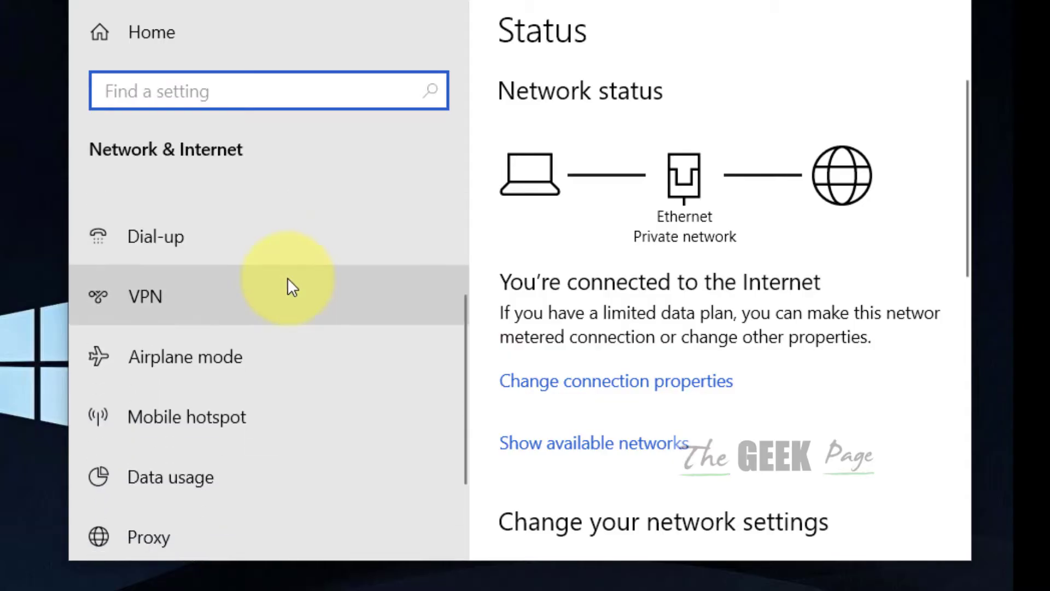
{"action": "scroll", "coordinate": [270, 312], "scroll_direction": "down", "scroll_amount": 1}
{"action": "left_click", "coordinate": [146, 436]}
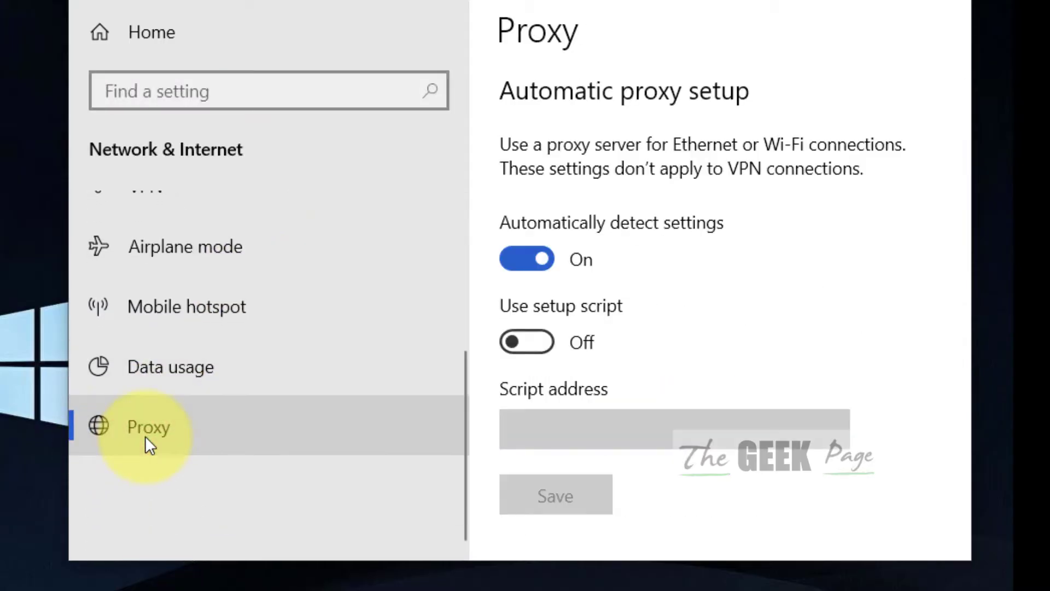
{"action": "scroll", "coordinate": [774, 345], "scroll_direction": "down", "scroll_amount": 3}
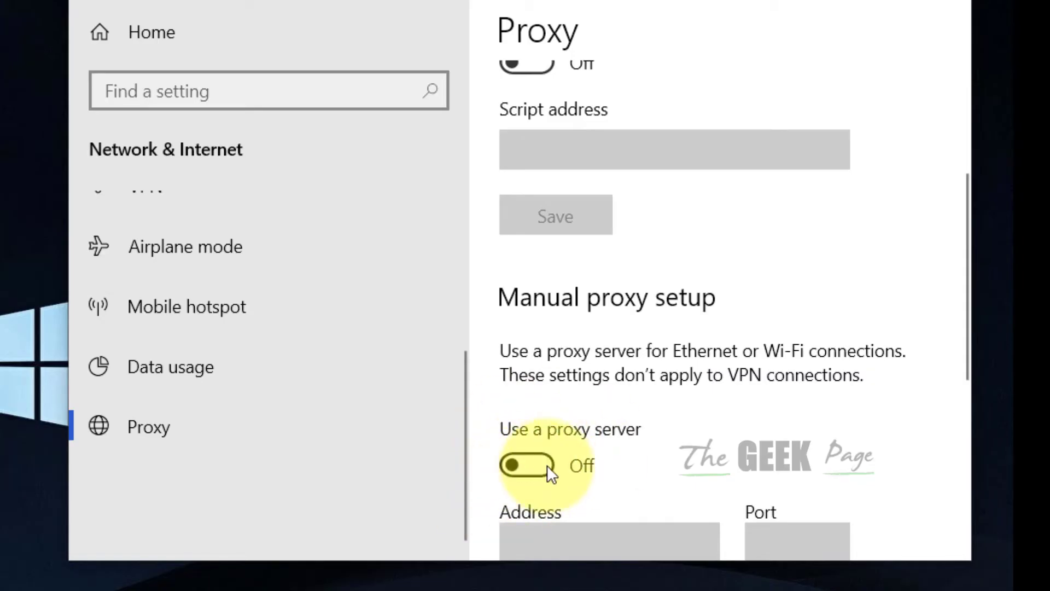
{"action": "scroll", "coordinate": [547, 468], "scroll_direction": "up", "scroll_amount": 2}
{"action": "scroll", "coordinate": [774, 250], "scroll_direction": "up", "scroll_amount": 1}
{"action": "scroll", "coordinate": [661, 361], "scroll_direction": "down", "scroll_amount": 4}
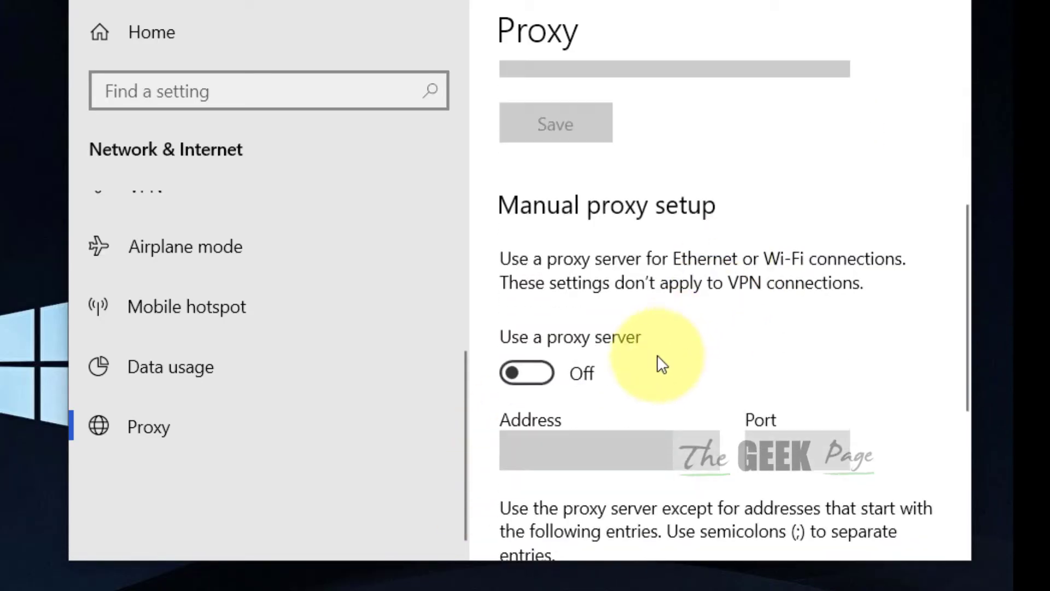
{"action": "left_click", "coordinate": [524, 375]}
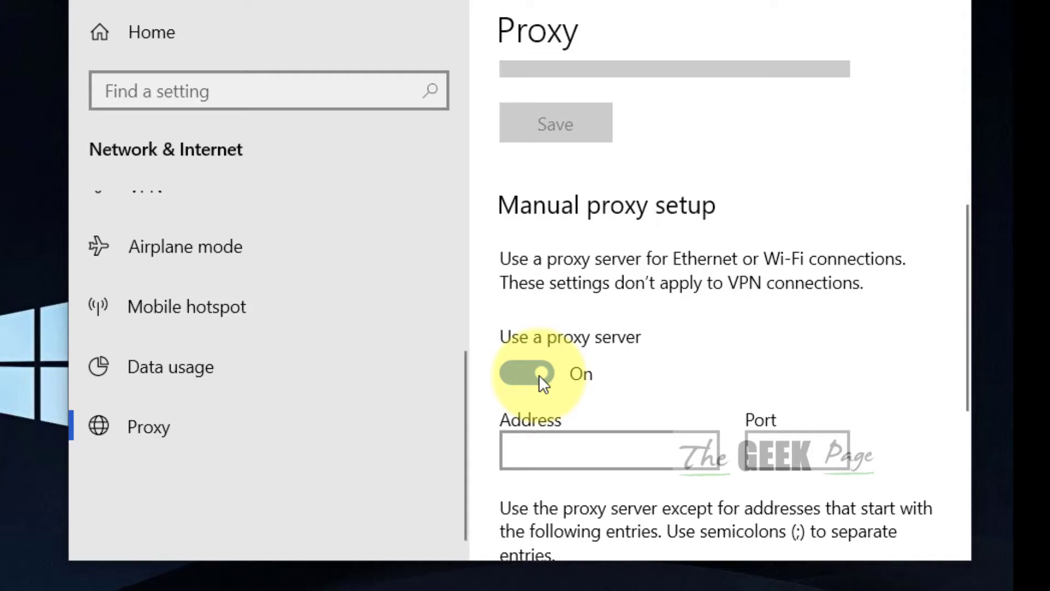
{"action": "left_click", "coordinate": [936, 4]}
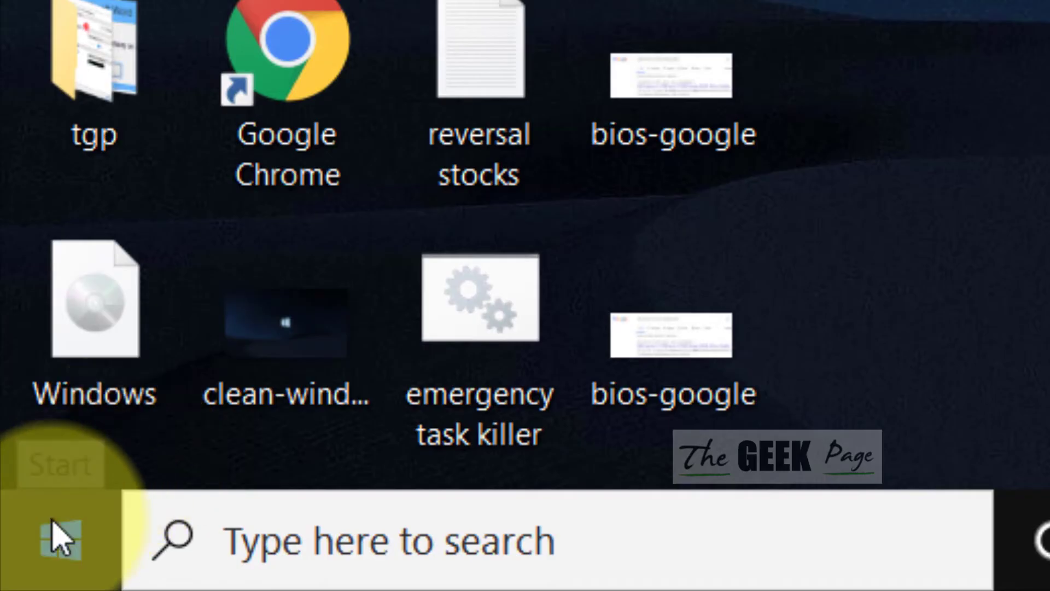
- Open the Run dialog from the Start button's right-click menu
{"action": "right_click", "coordinate": [58, 533]}
{"action": "left_click", "coordinate": [216, 293]}
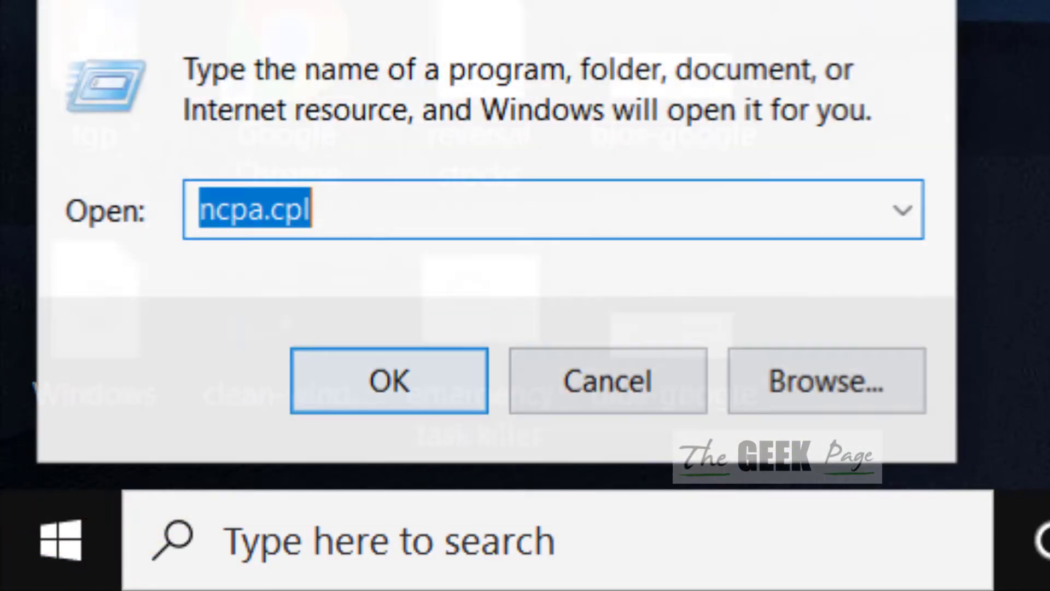
{"action": "type", "text": "tim"}
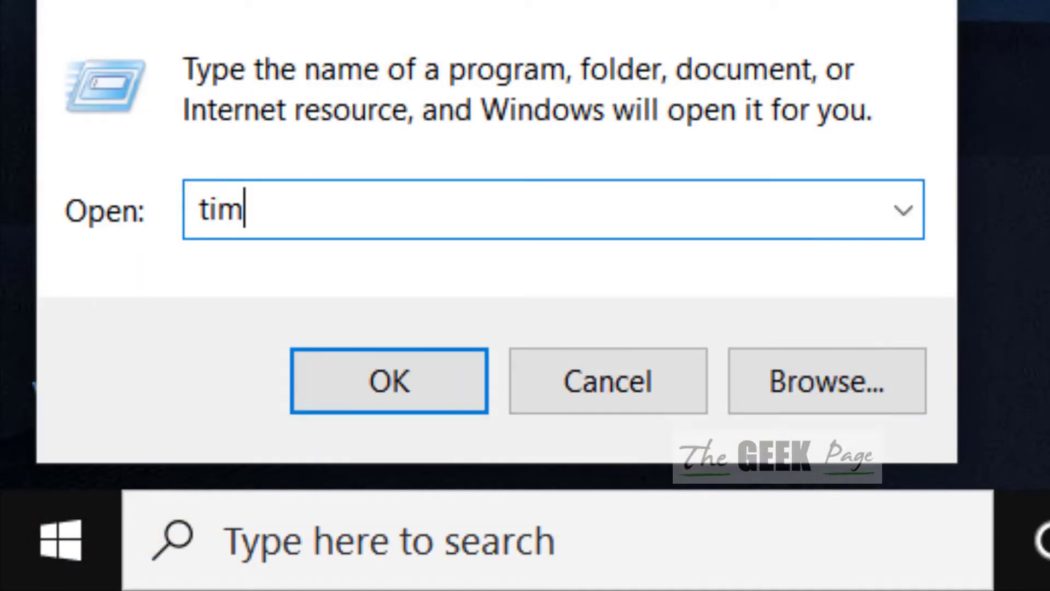
{"action": "type", "text": "edate.cp"}
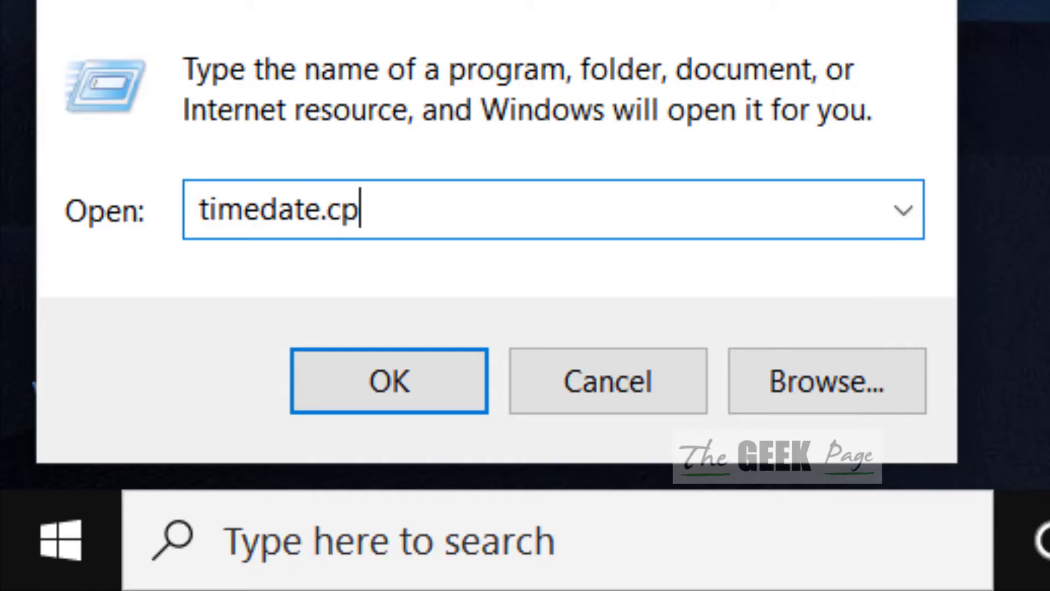
{"action": "type", "text": "l"}
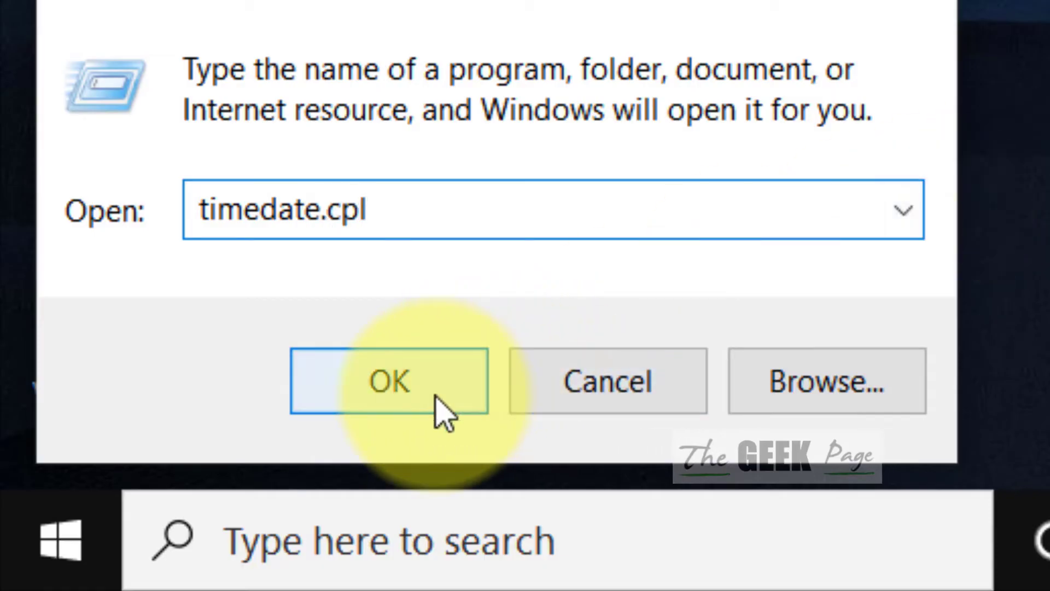
- Launch timedate.cpl, dismiss the date-change dialog, and show the Internet Time tab
{"action": "left_click", "coordinate": [439, 409]}
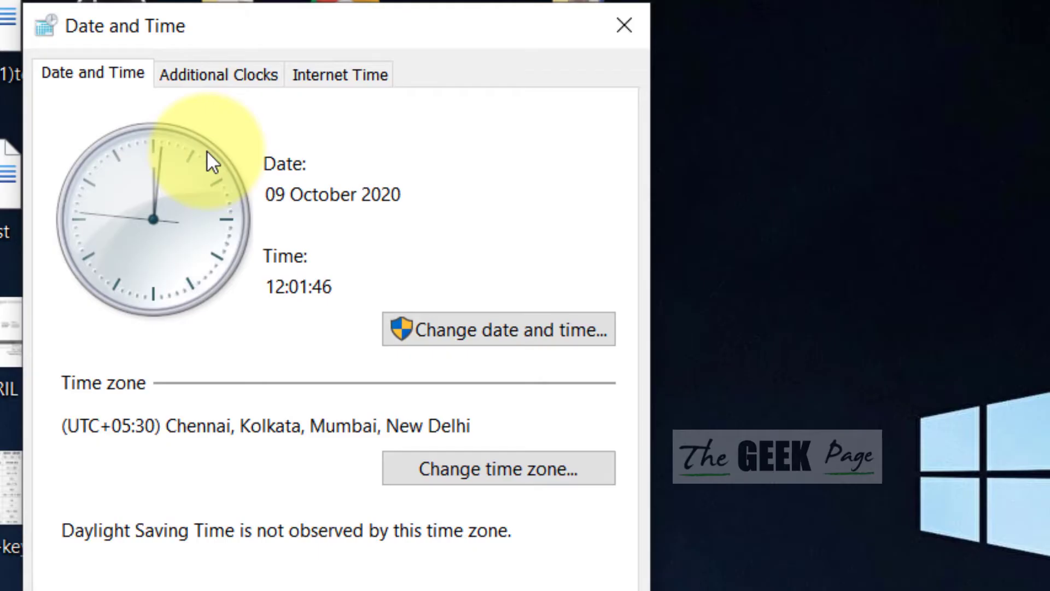
{"action": "left_click", "coordinate": [351, 74]}
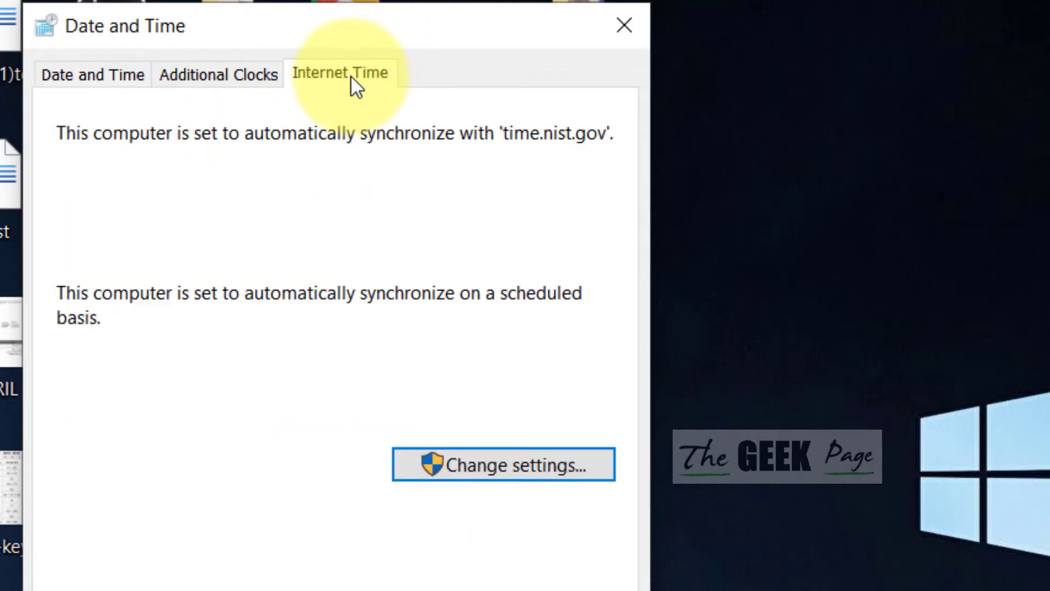
{"action": "left_click", "coordinate": [85, 70]}
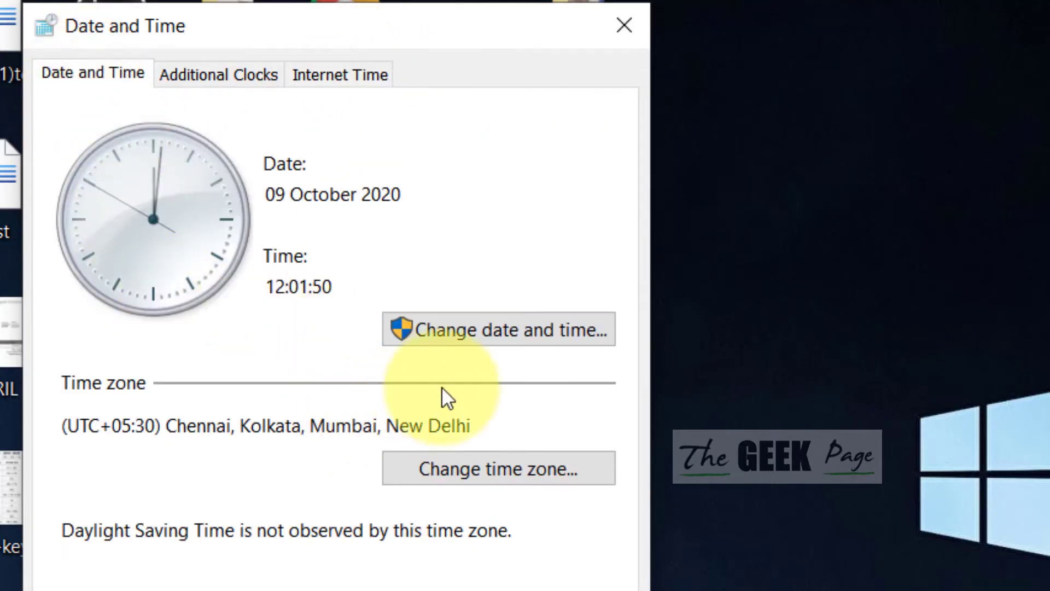
{"action": "left_click", "coordinate": [516, 333]}
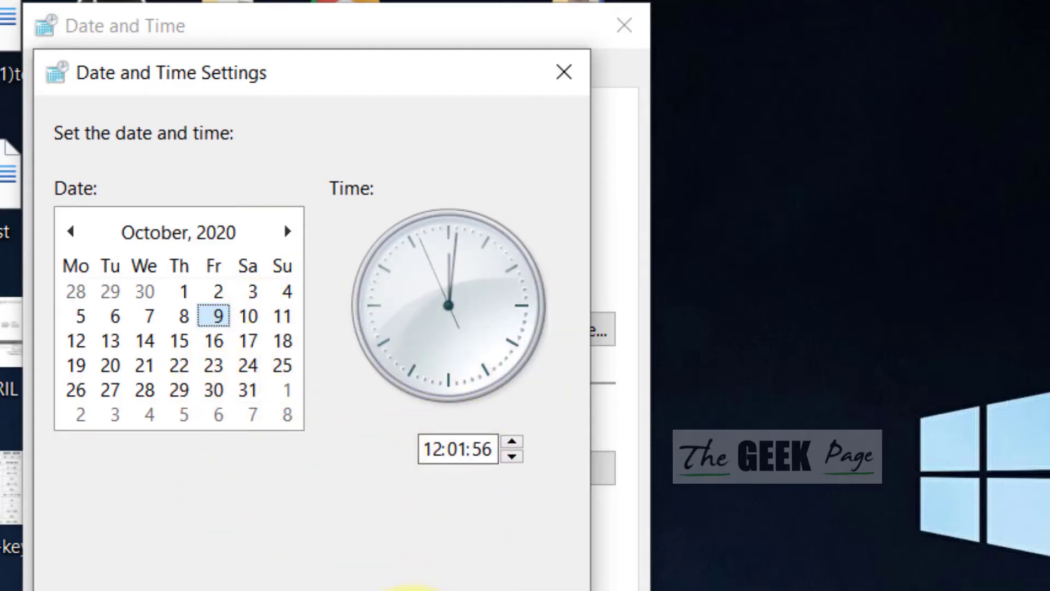
{"action": "left_click", "coordinate": [415, 589]}
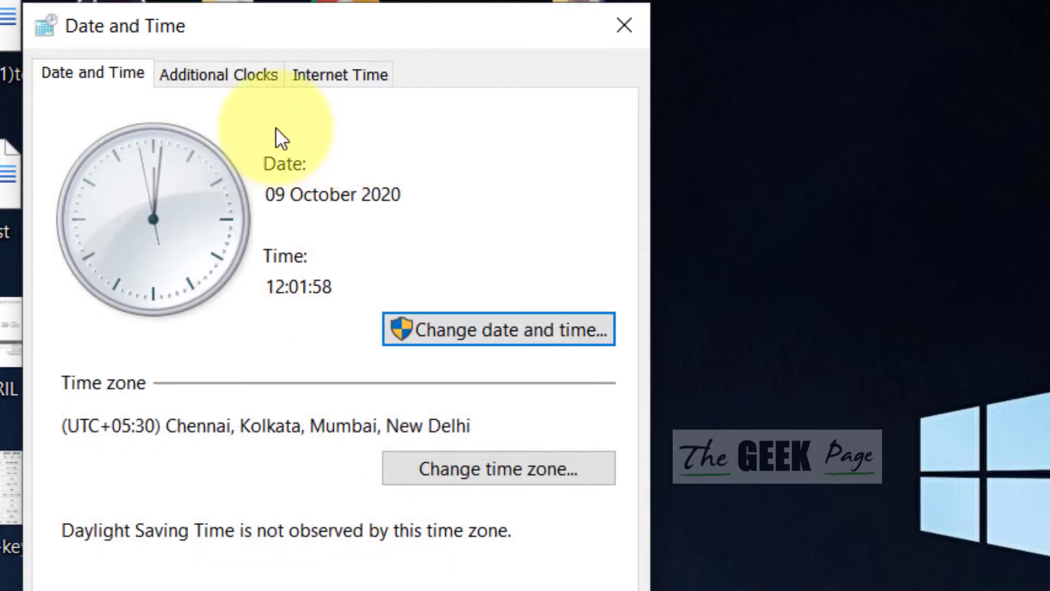
{"action": "left_click", "coordinate": [300, 81]}
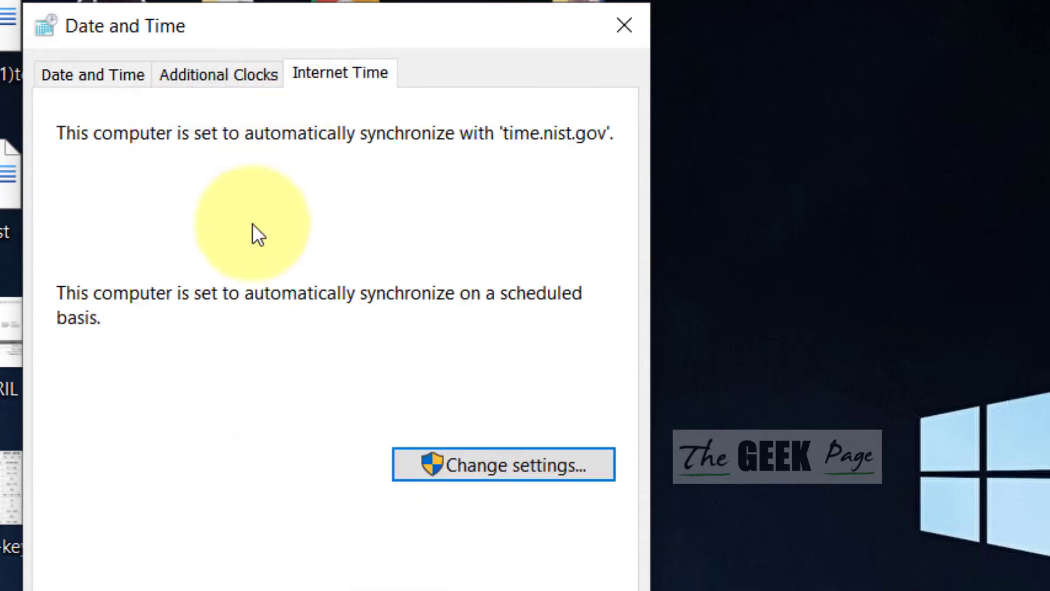
- Set the internet time server to time.windows.com, update now, and confirm
{"action": "left_click", "coordinate": [494, 474]}
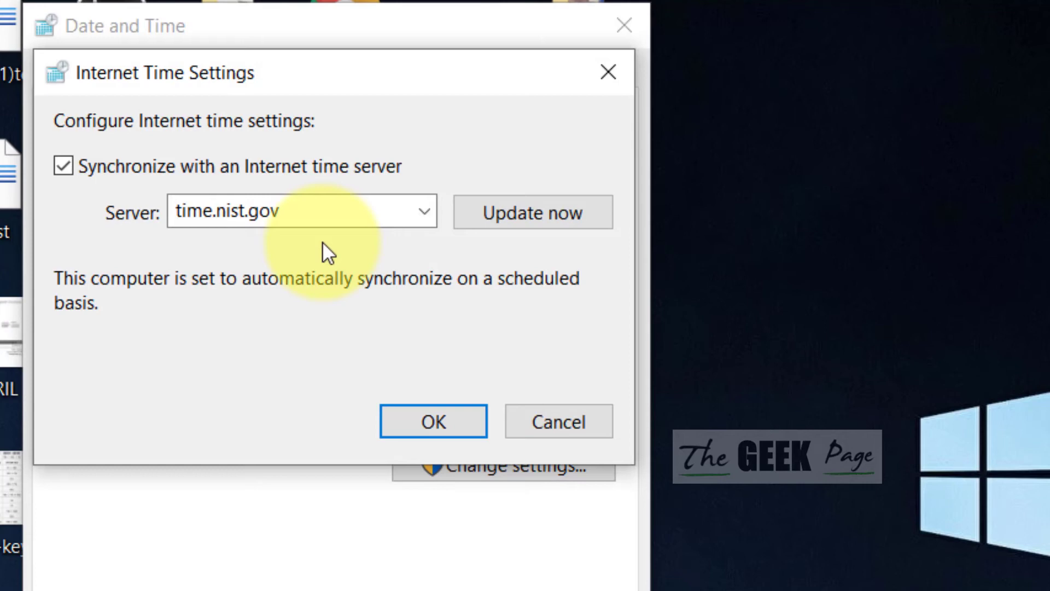
{"action": "left_click", "coordinate": [352, 211]}
{"action": "left_click", "coordinate": [419, 213]}
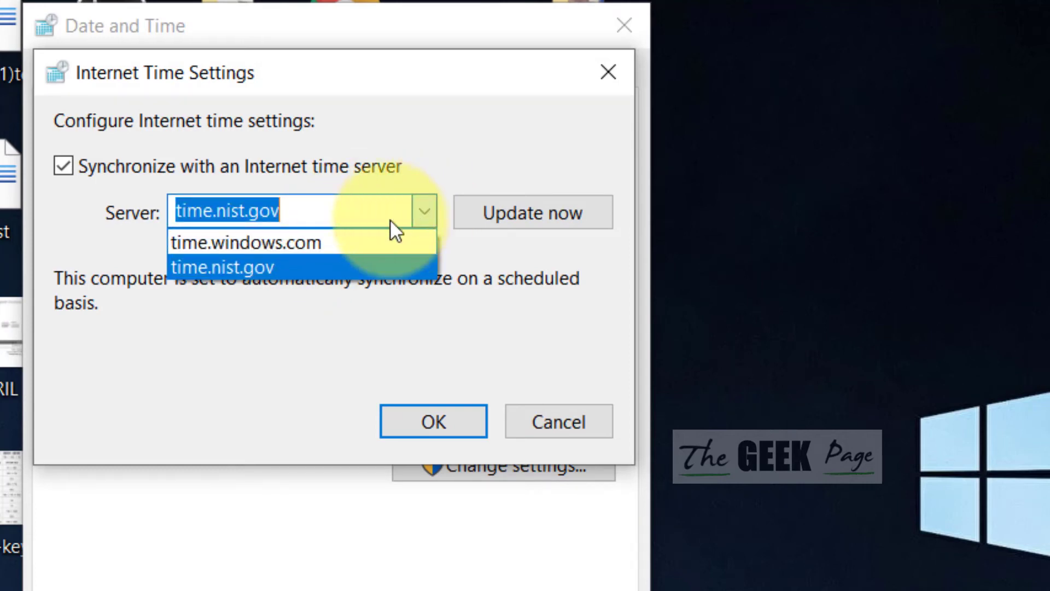
{"action": "left_click", "coordinate": [305, 244]}
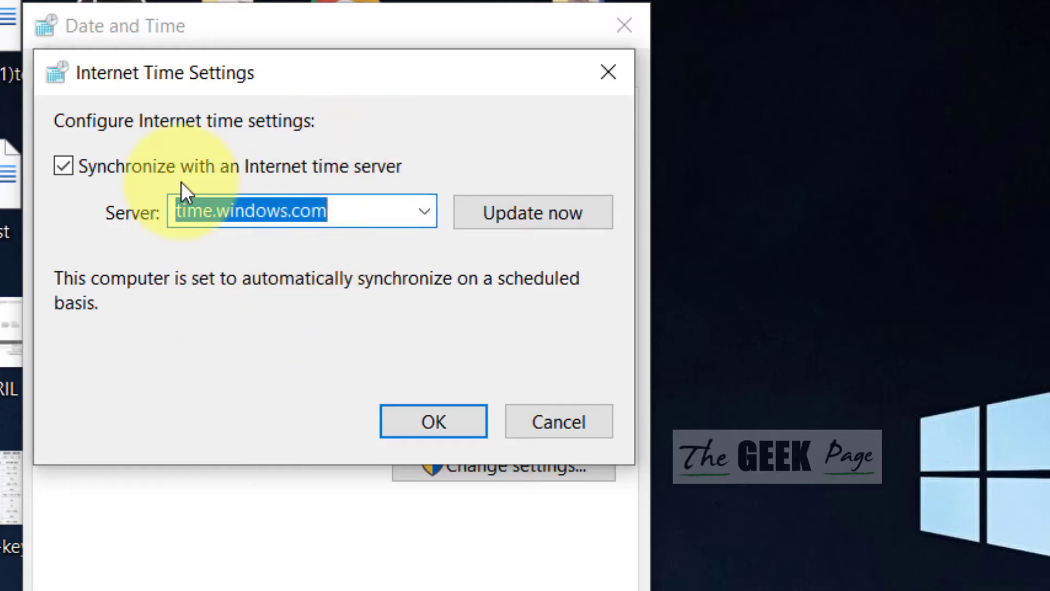
{"action": "left_click", "coordinate": [563, 217]}
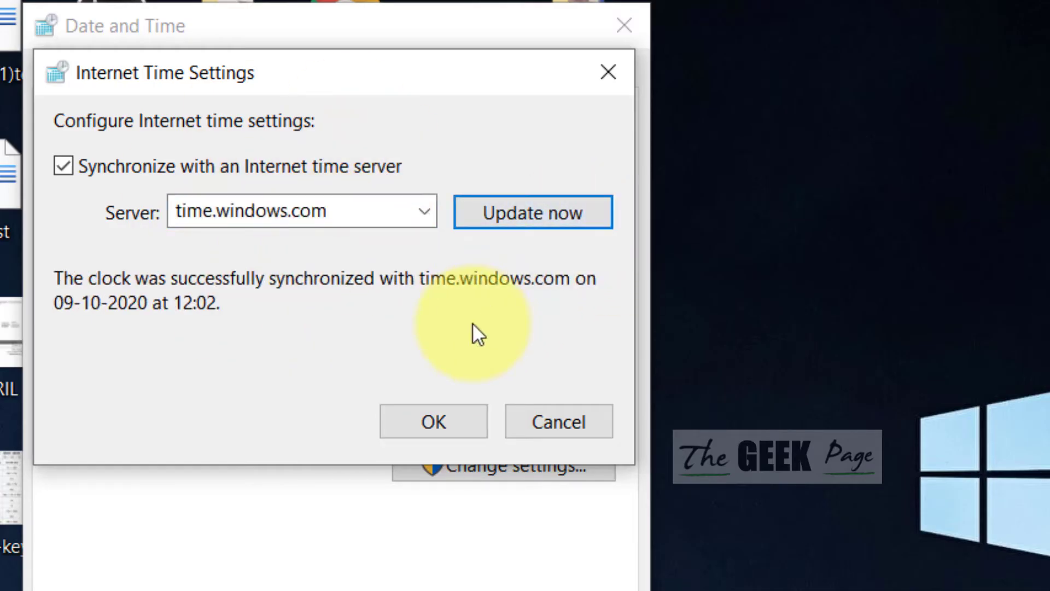
{"action": "left_click", "coordinate": [441, 423]}
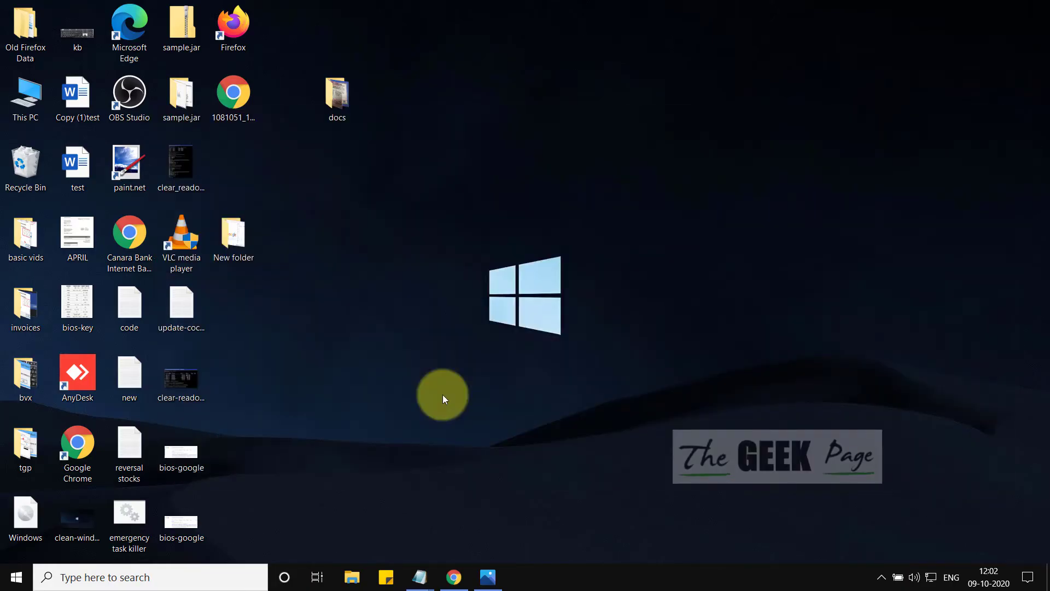
{"action": "mouse_move", "coordinate": [419, 576]}
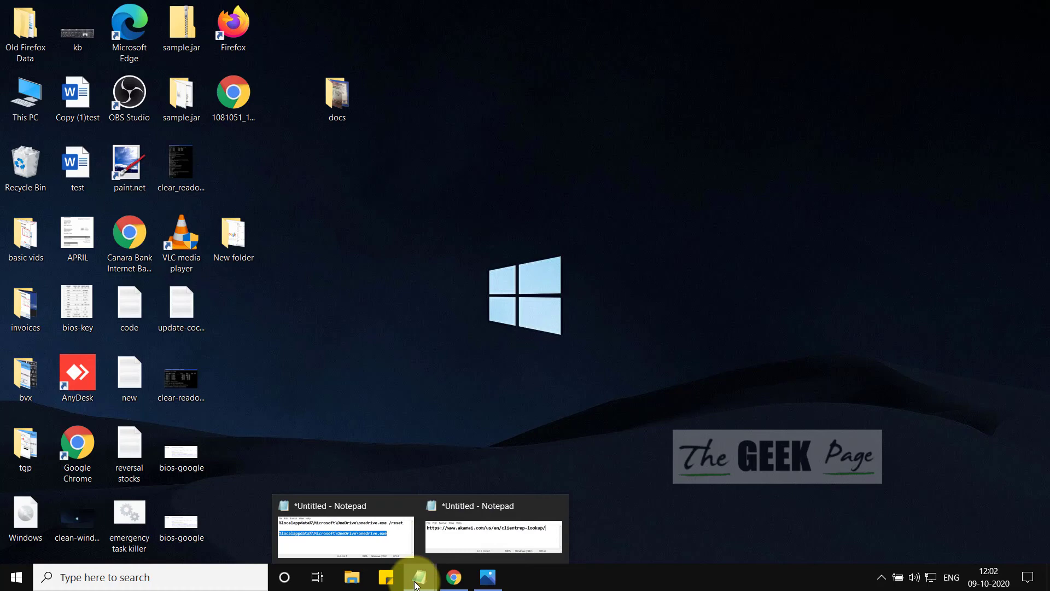
- Select the full Akamai lookup URL in the Notepad note and copy it
{"action": "left_click", "coordinate": [461, 517]}
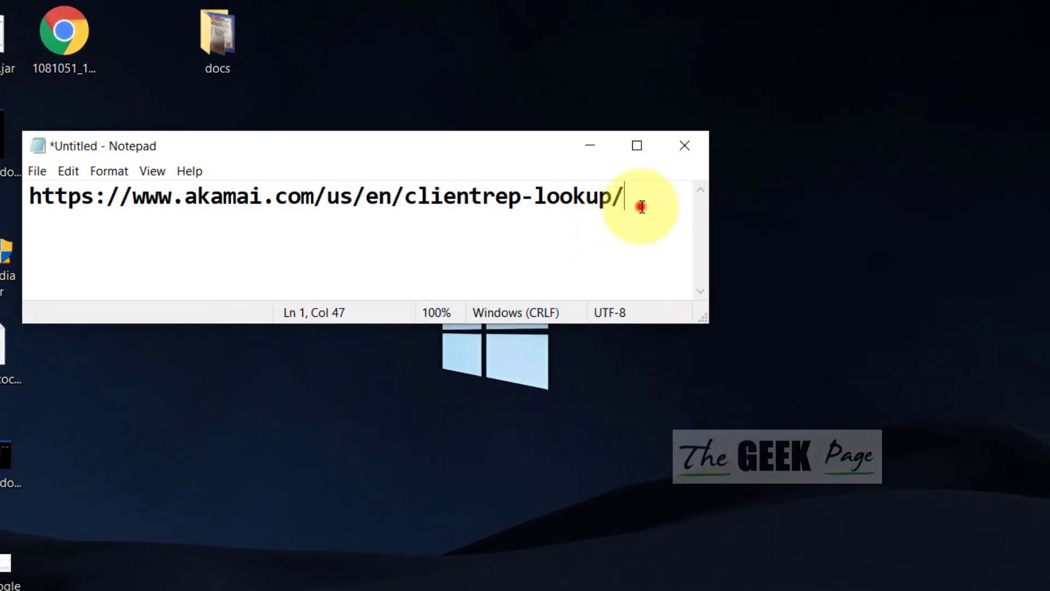
{"action": "left_click_drag", "start_coordinate": [637, 205], "coordinate": [91, 215]}
{"action": "left_click", "coordinate": [235, 230]}
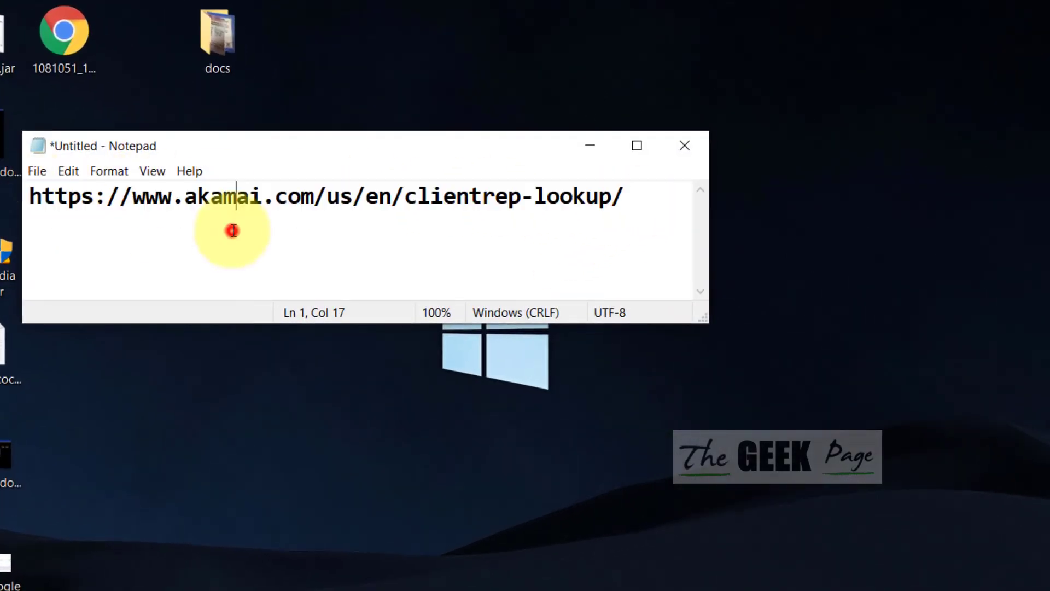
{"action": "left_click", "coordinate": [33, 199]}
{"action": "left_click_drag", "start_coordinate": [33, 200], "coordinate": [662, 202]}
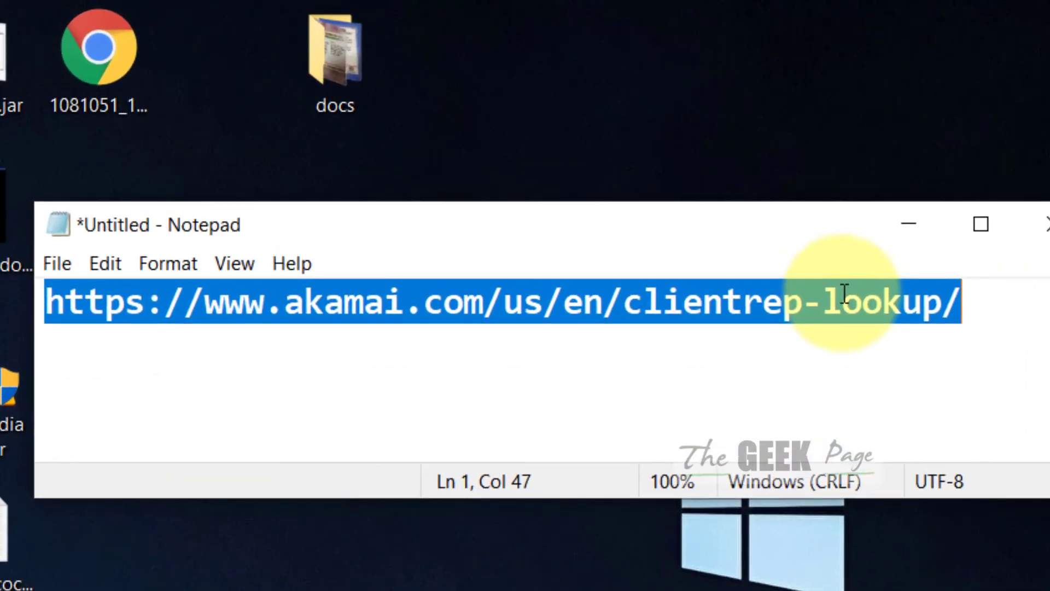
{"action": "right_click", "coordinate": [748, 249]}
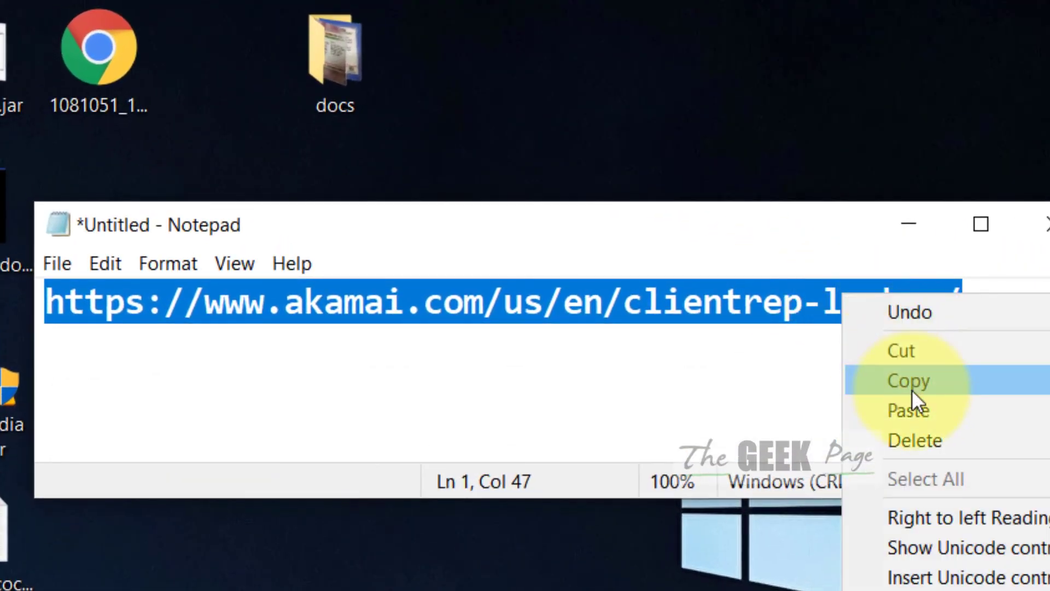
{"action": "left_click", "coordinate": [783, 332]}
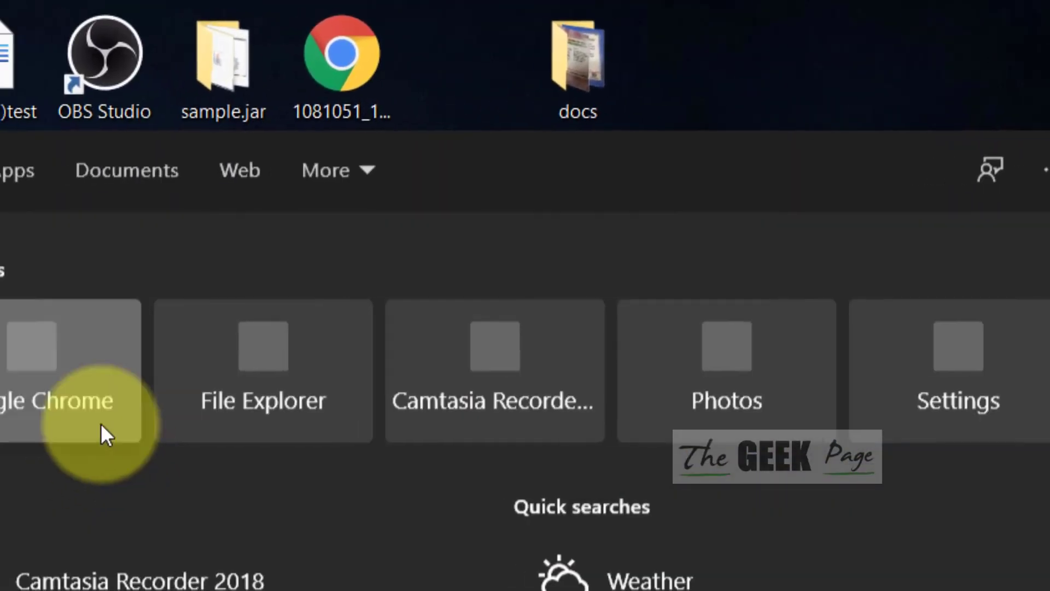
- Paste the Akamai lookup URL into Chrome, load the page, and tick the captcha
{"action": "left_click", "coordinate": [103, 427]}
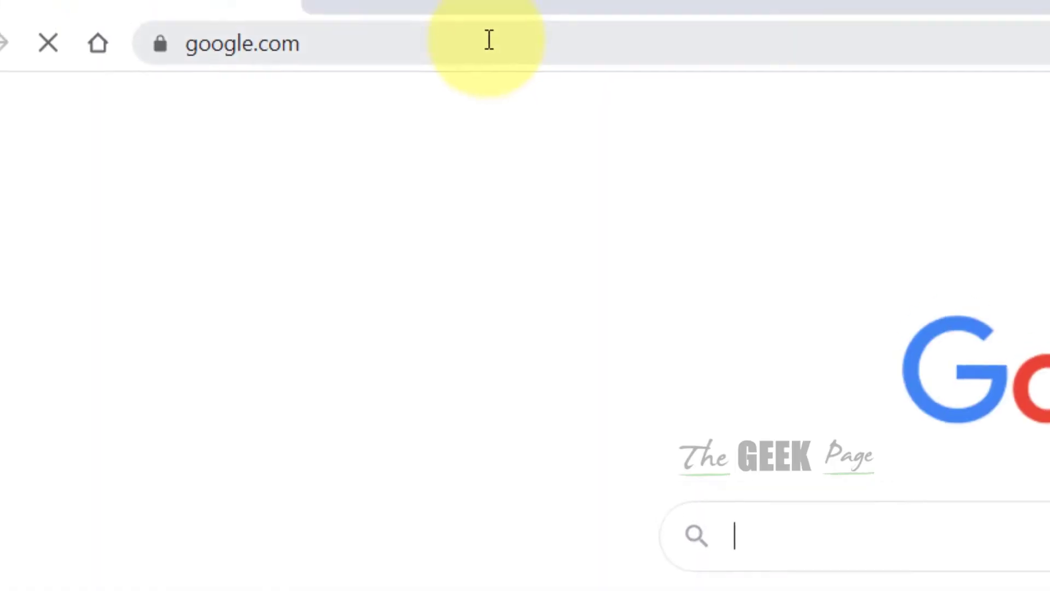
{"action": "right_click", "coordinate": [489, 39]}
{"action": "left_click", "coordinate": [549, 266]}
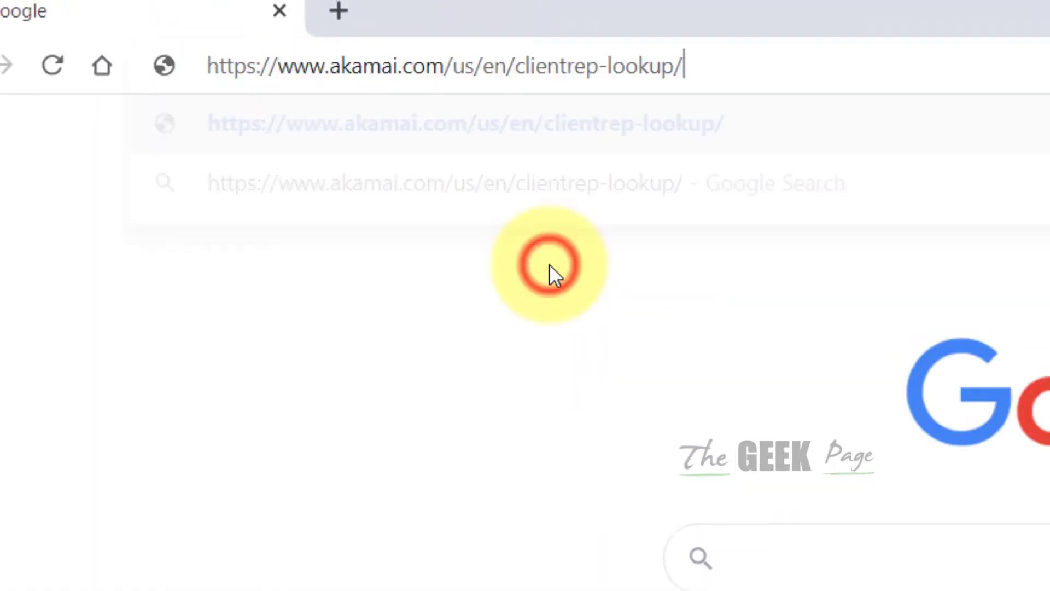
{"action": "key", "text": "Return"}
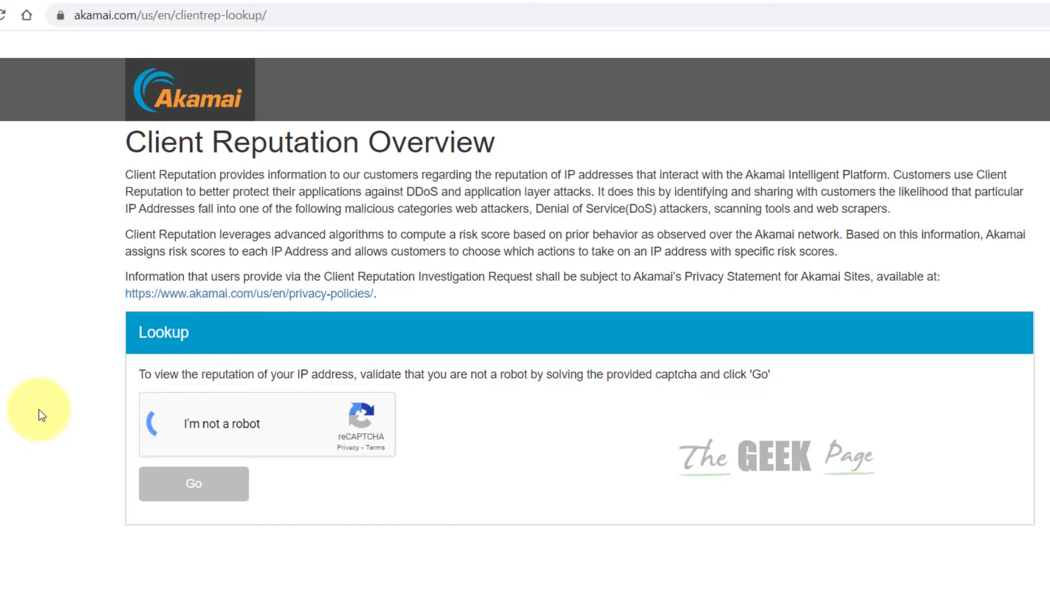
{"action": "left_click", "coordinate": [197, 481]}
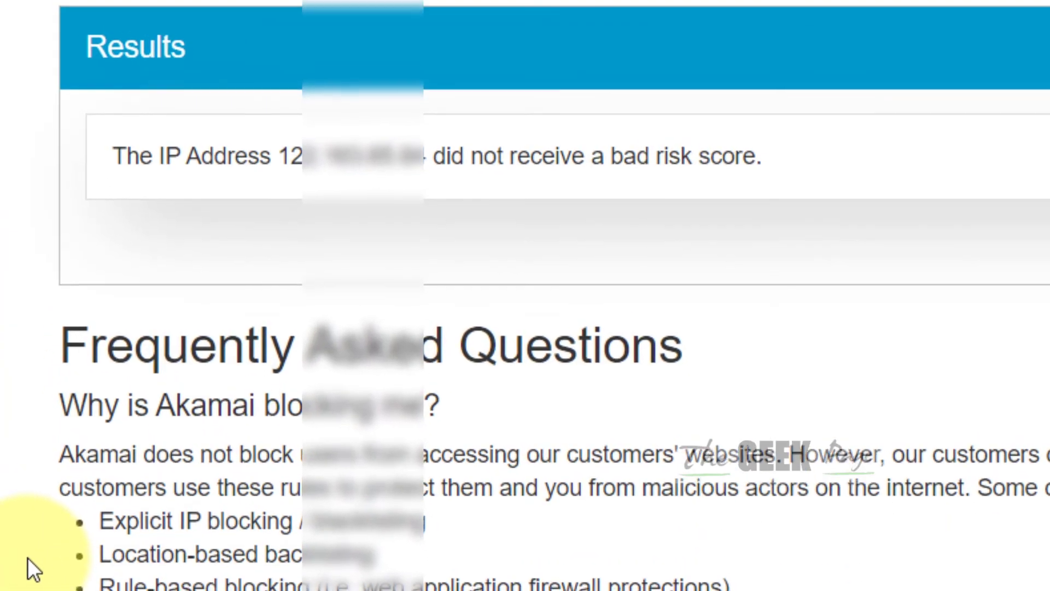
{"action": "scroll", "coordinate": [27, 557], "scroll_direction": "up", "scroll_amount": 2}
{"action": "mouse_move", "coordinate": [115, 325]}
{"action": "left_mouse_down"}
{"action": "mouse_move", "coordinate": [708, 345]}
{"action": "mouse_move", "coordinate": [761, 371]}
{"action": "left_mouse_up"}
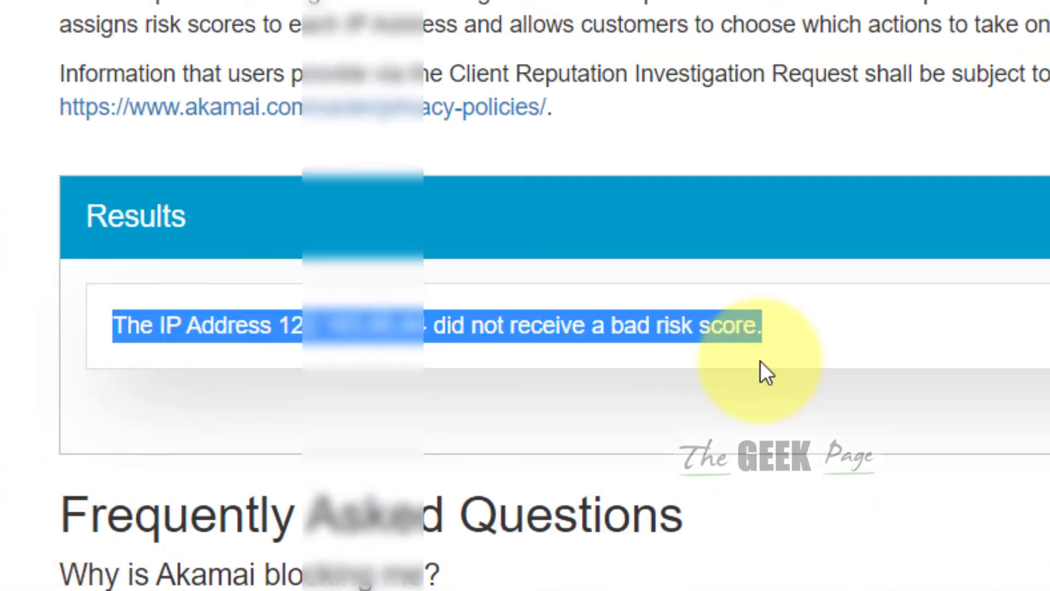